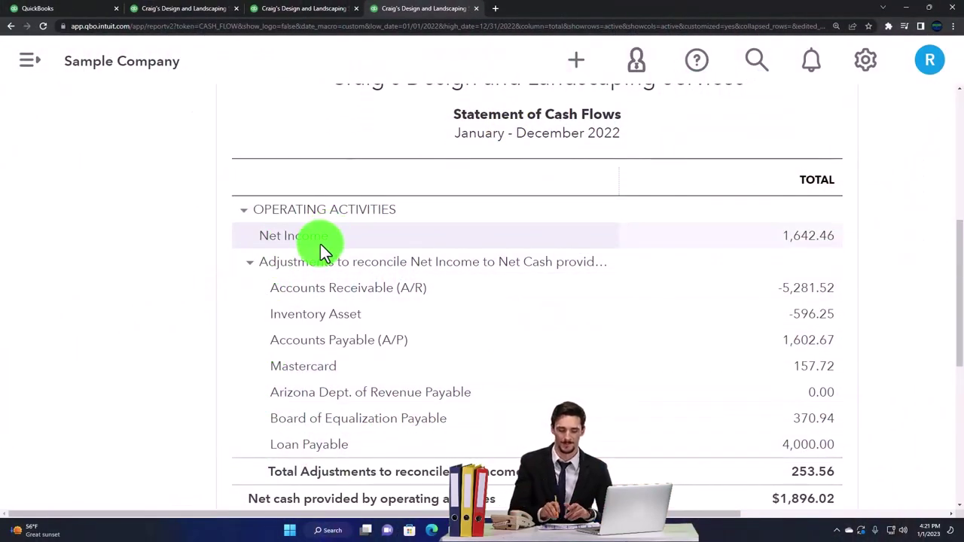
# Rerun the 2022 Profit and Loss on Cash basis and scroll to Net Income of $-1,904.12
pyautogui.click(322, 15)
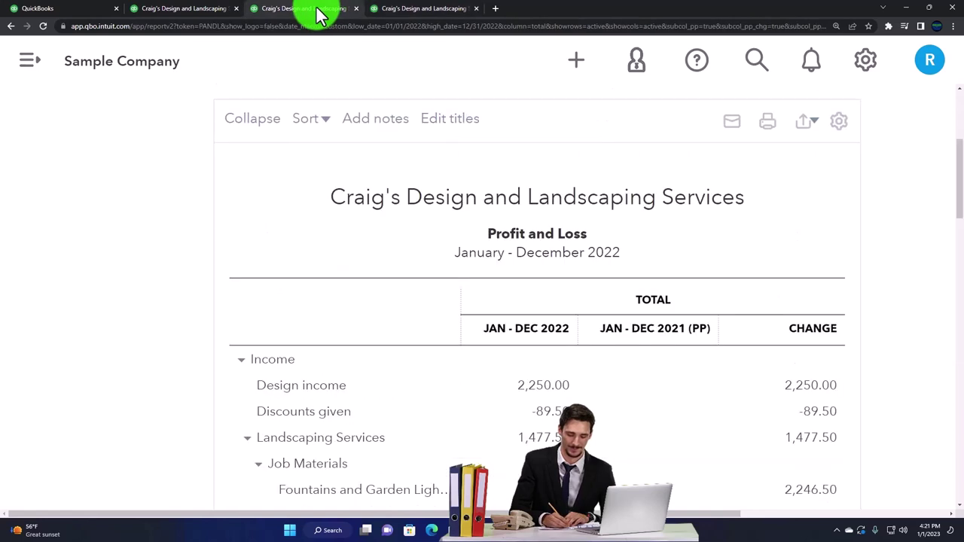
pyautogui.scroll(3, 621, 297)
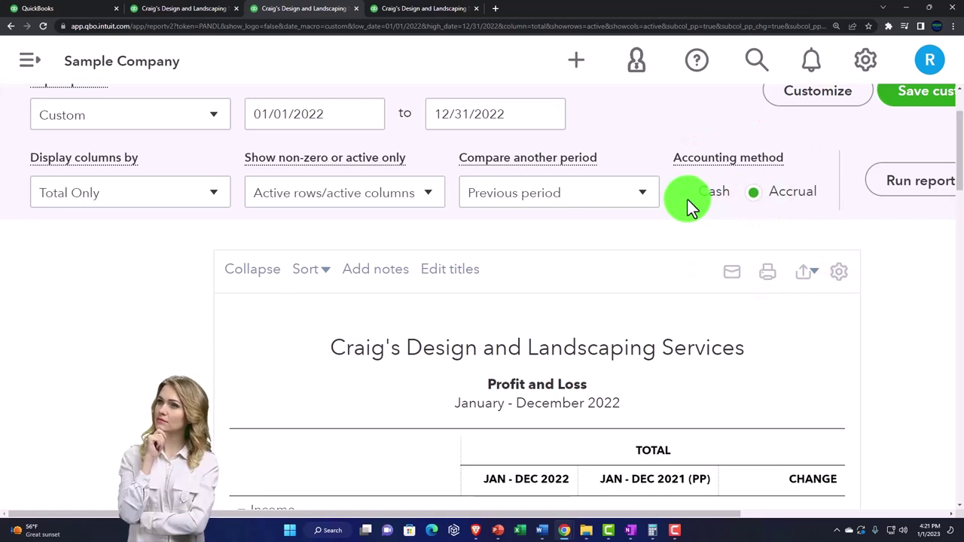
pyautogui.scroll(-2, 652, 318)
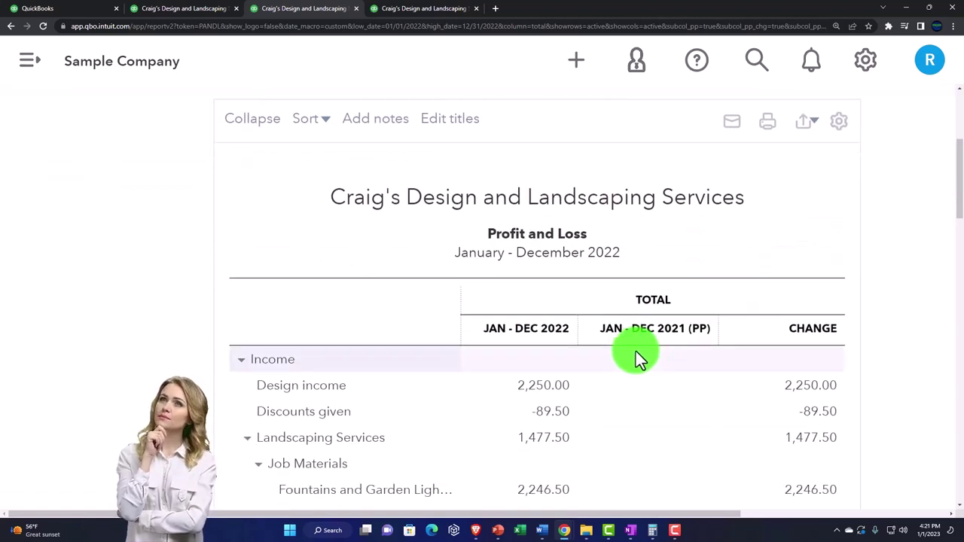
pyautogui.click(636, 351)
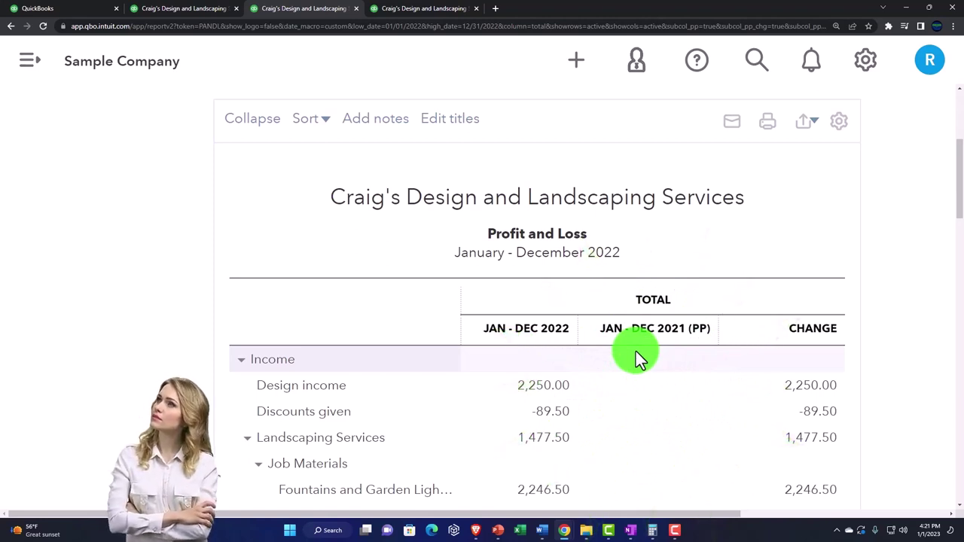
pyautogui.scroll(2, 636, 351)
pyautogui.click(685, 197)
pyautogui.scroll(-10, 835, 327)
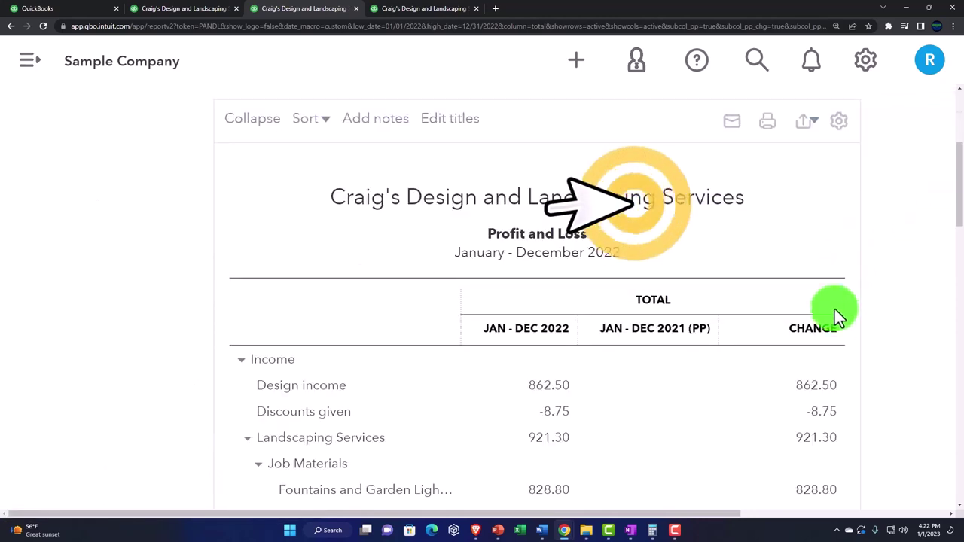
pyautogui.scroll(-8, 835, 330)
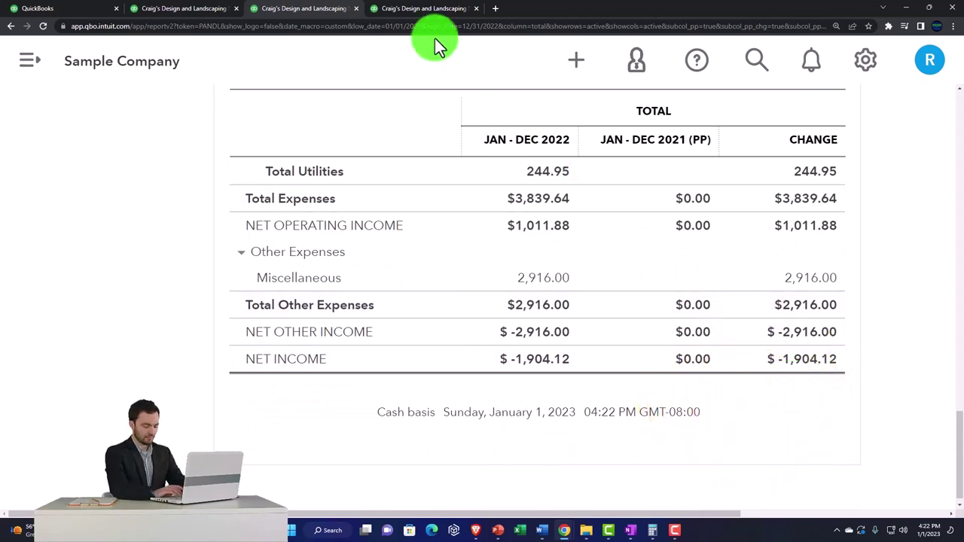
# Review the 2022 Statement of Cash Flows operating activities, net cash $1,896.02
pyautogui.click(415, 10)
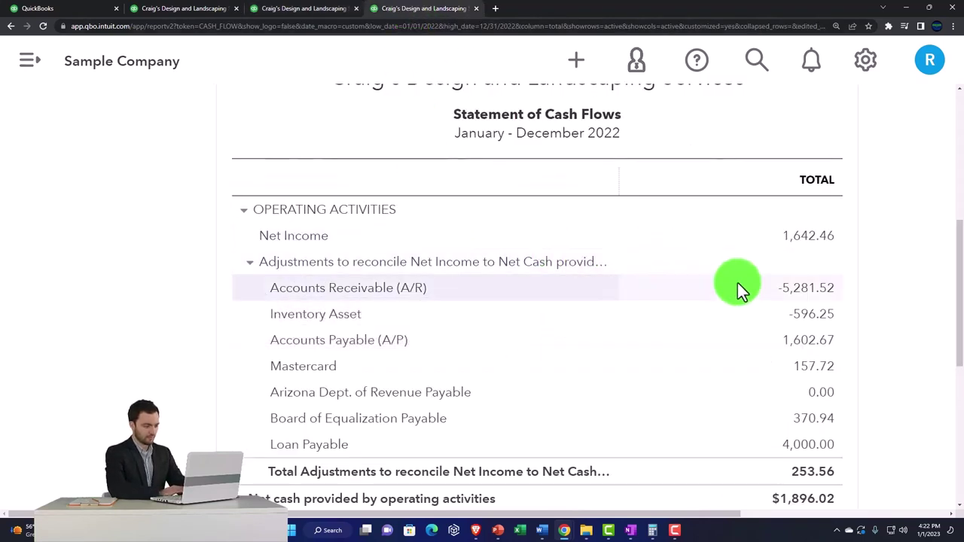
pyautogui.scroll(-1, 761, 362)
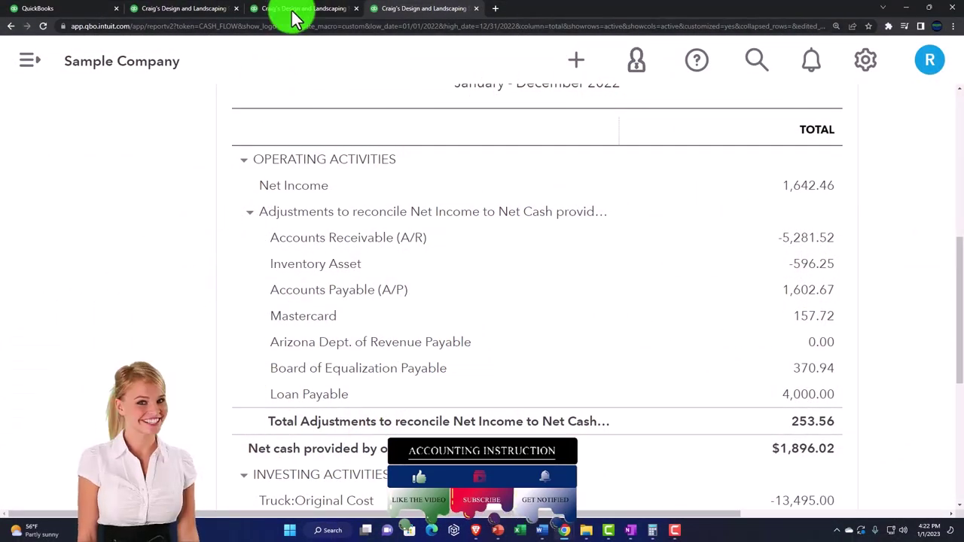
# Return to the cash-basis Profit and Loss and scroll up to its date and accounting-method filters
pyautogui.click(298, 11)
pyautogui.scroll(5, 605, 368)
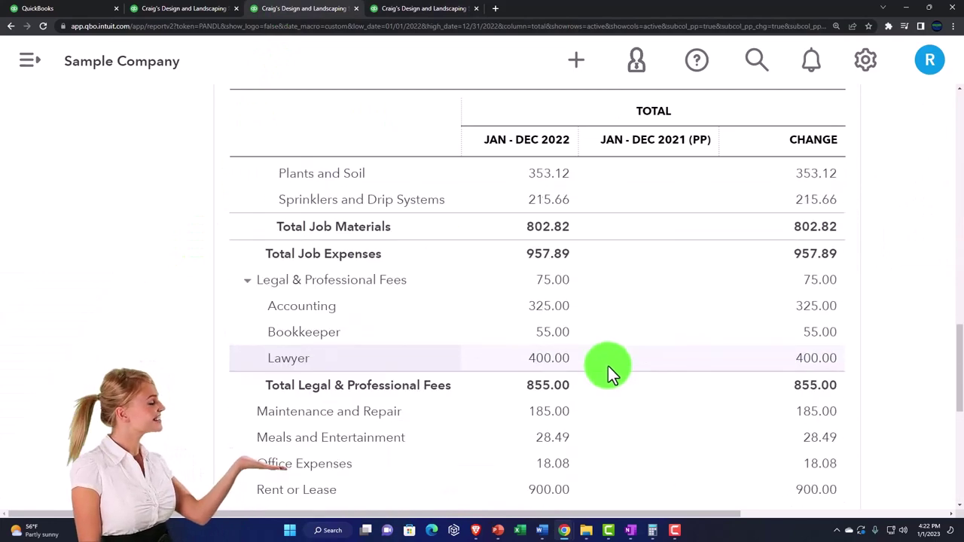
pyautogui.scroll(15, 608, 366)
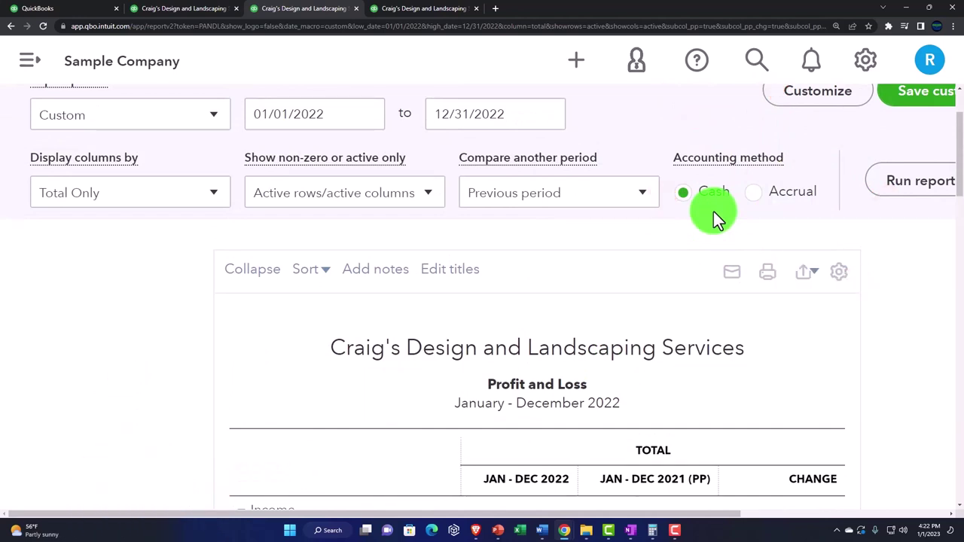
pyautogui.click(578, 75)
pyautogui.hotkey('ctrl', '-')
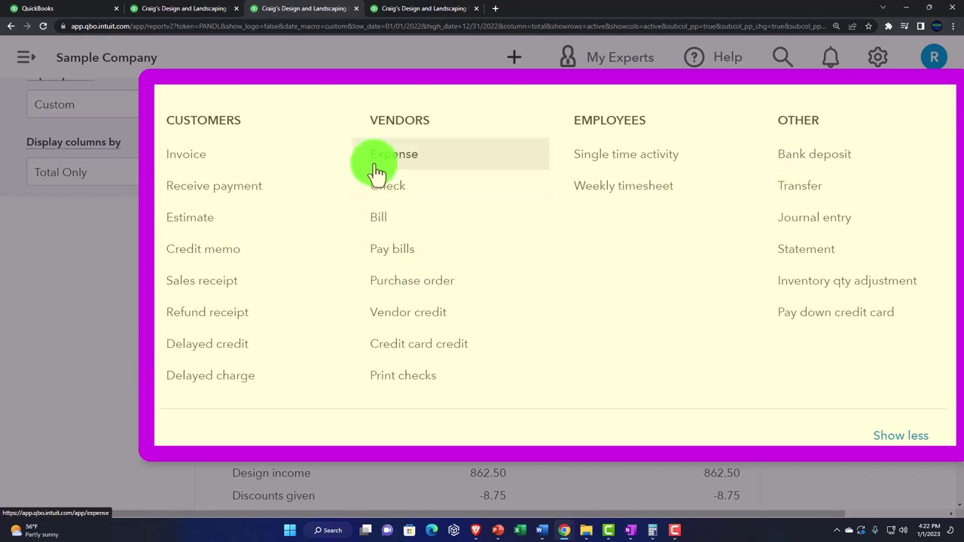
pyautogui.click(64, 247)
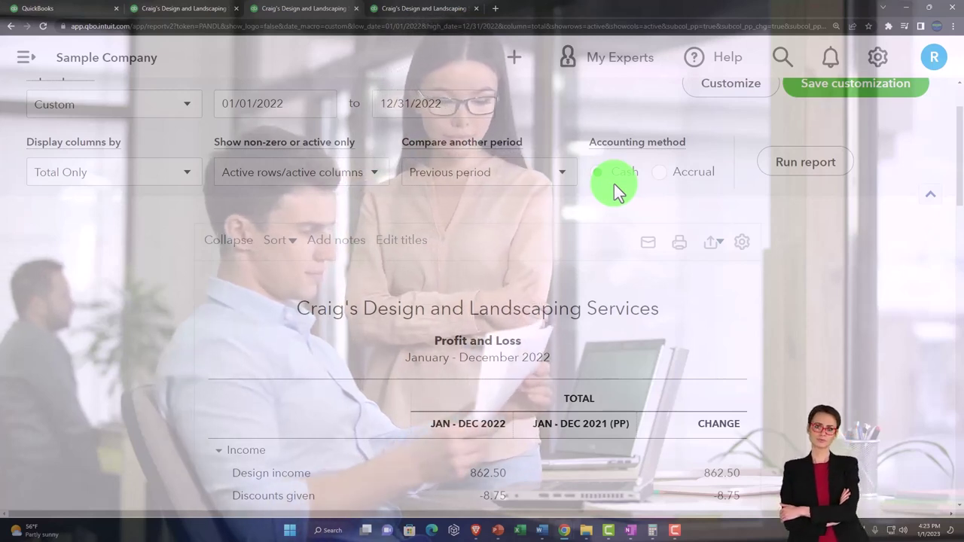
pyautogui.click(614, 184)
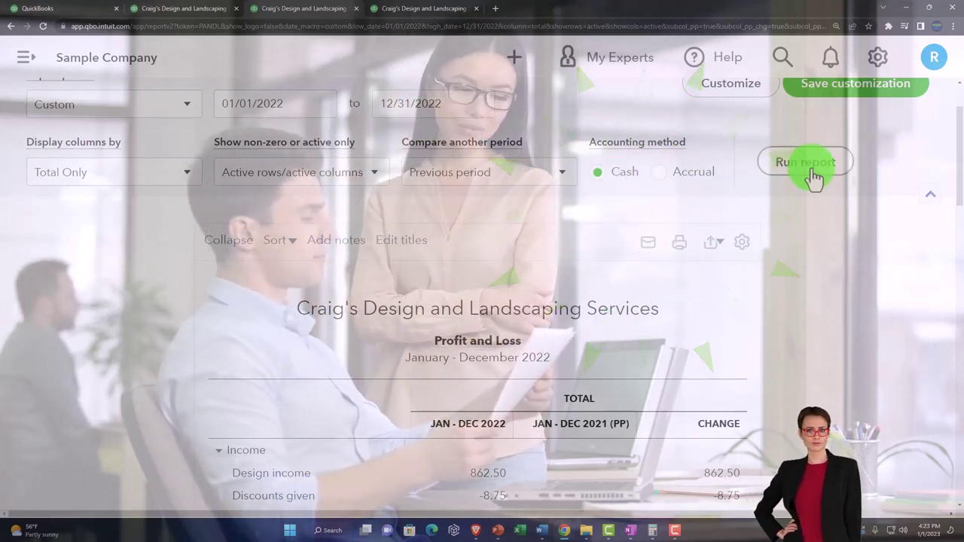
pyautogui.scroll(-5, 795, 307)
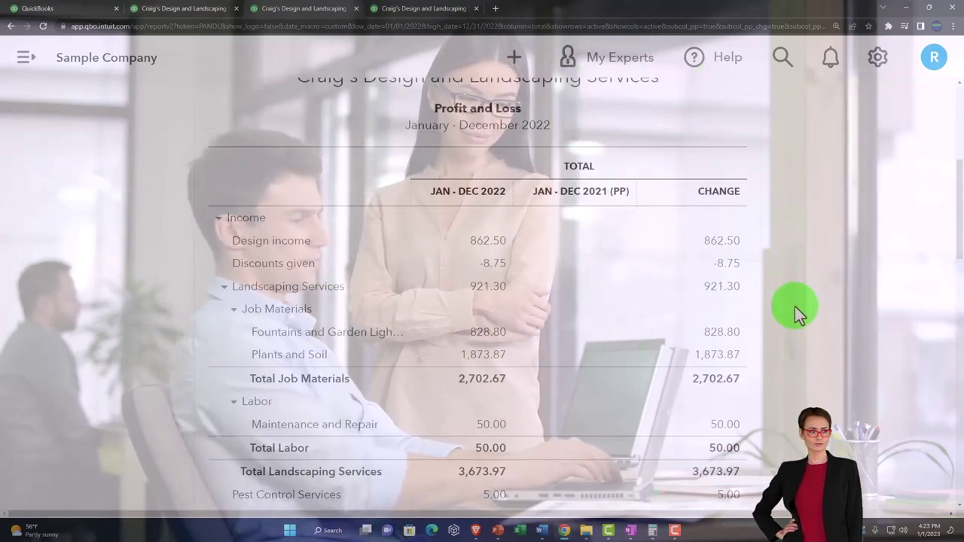
pyautogui.scroll(-10, 794, 306)
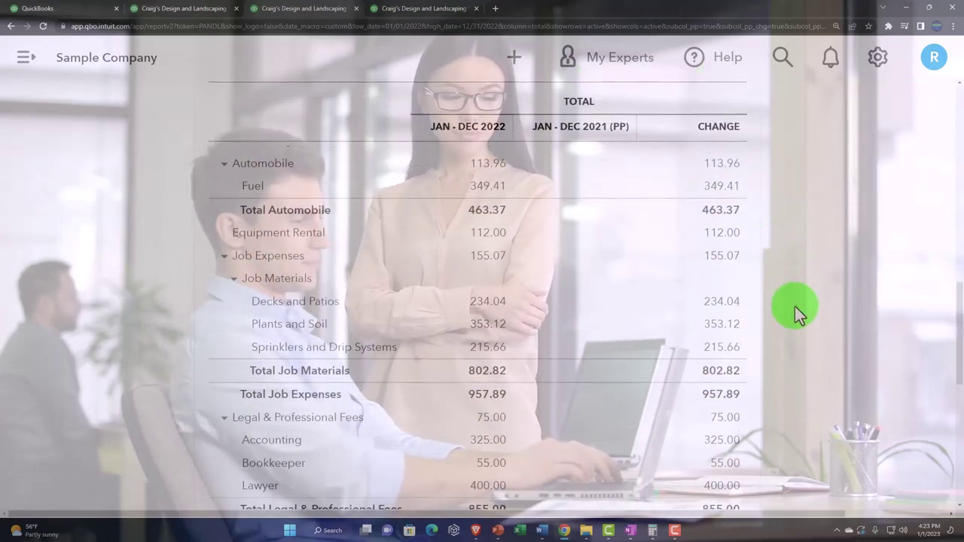
pyautogui.scroll(-8, 794, 306)
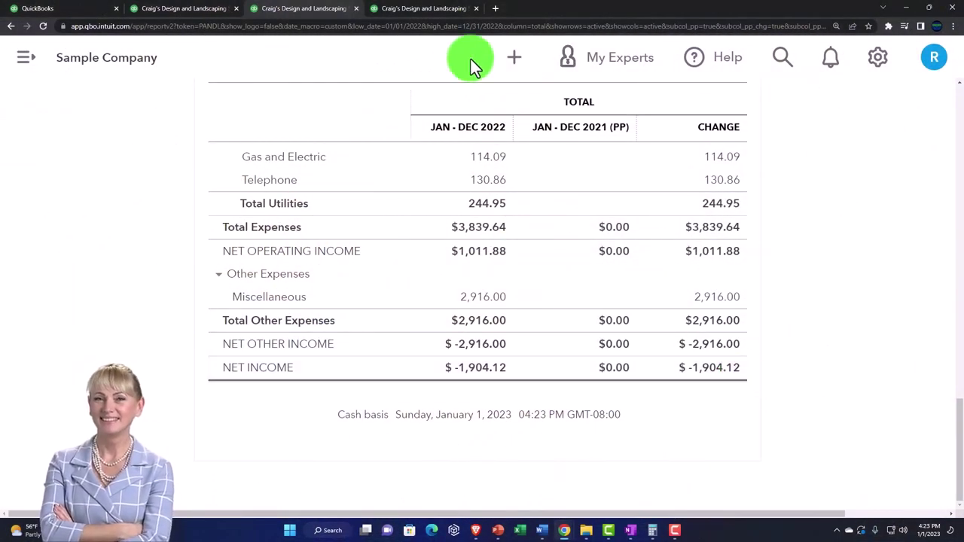
# Scan the Statement of Cash Flows' operating, investing and financing sections, starting from net income 1,642.46
pyautogui.click(431, 10)
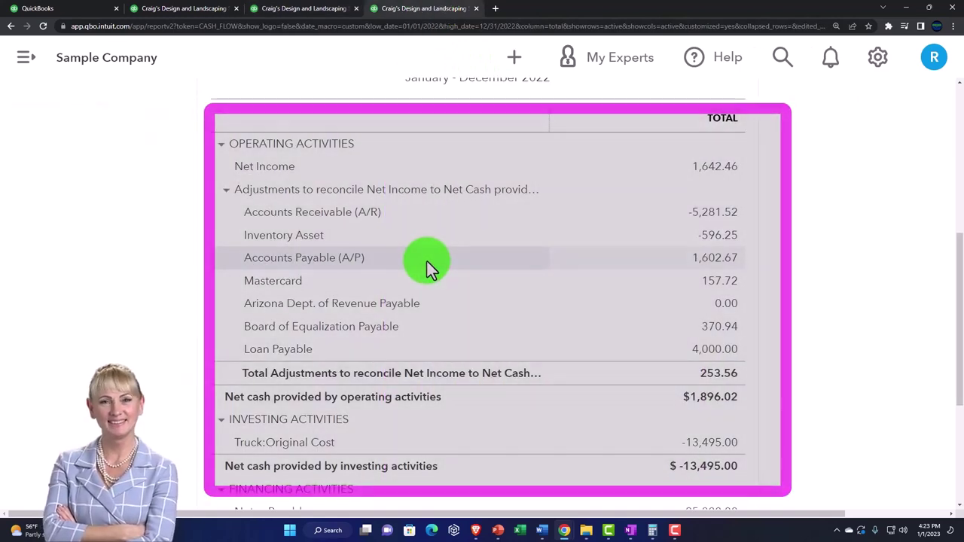
pyautogui.scroll(-2, 427, 261)
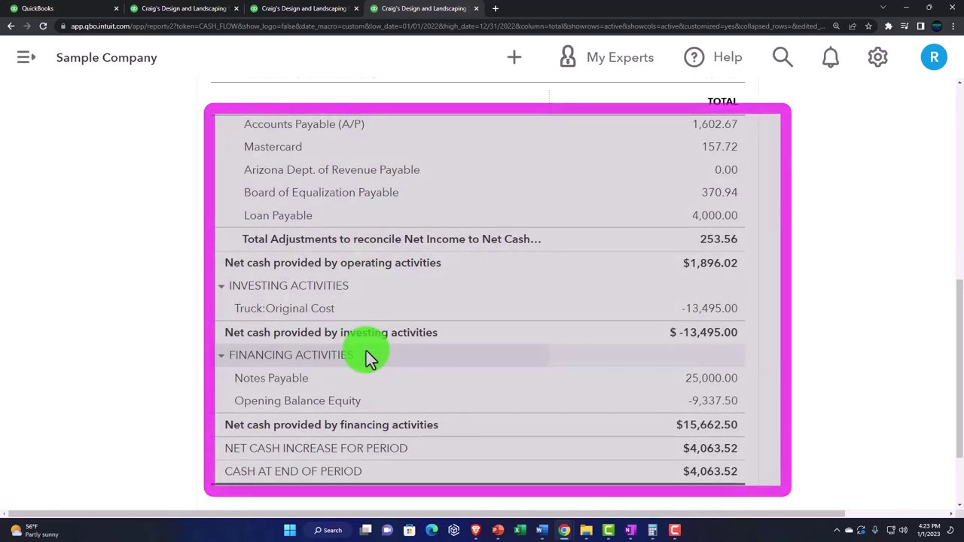
pyautogui.scroll(5, 366, 351)
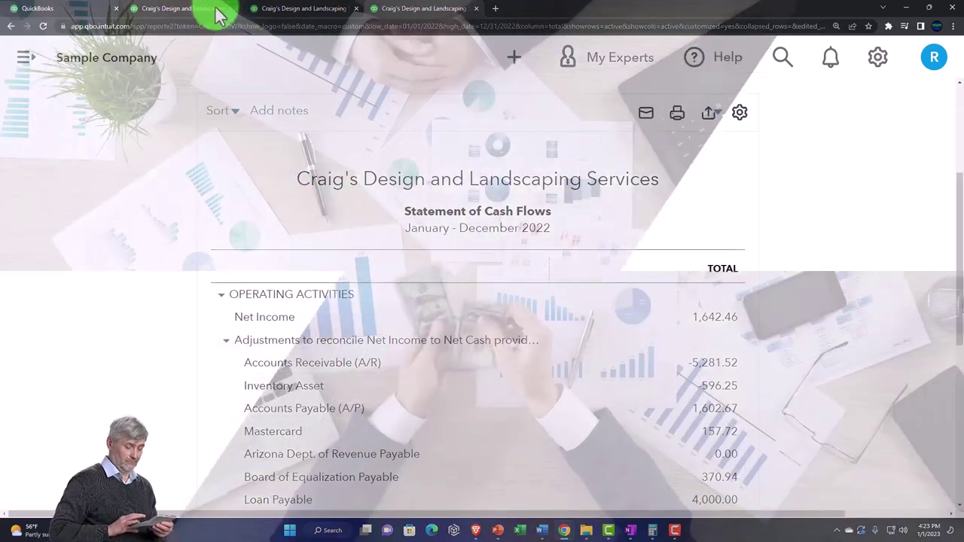
# Glance at the Balance Sheet, then return to the cash-basis Profit and Loss
pyautogui.click(226, 9)
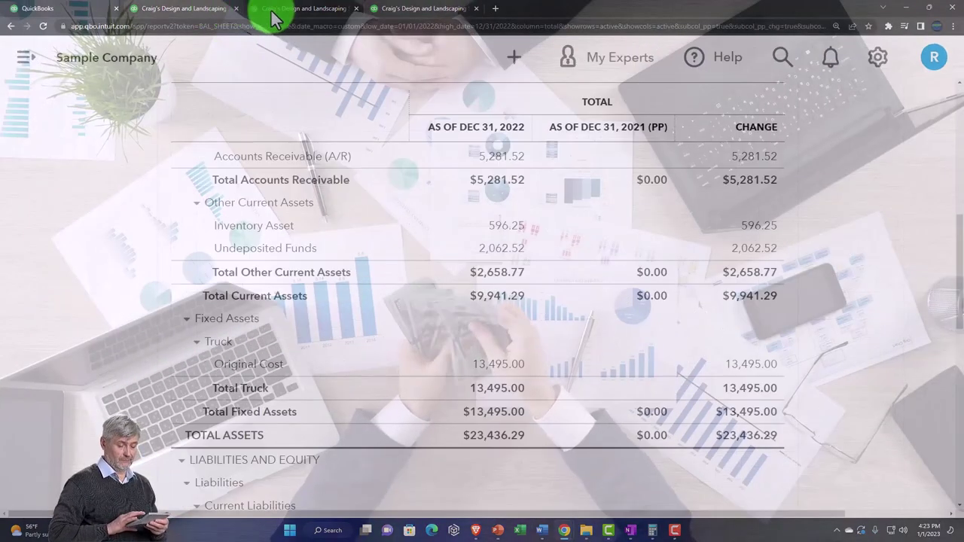
pyautogui.click(272, 16)
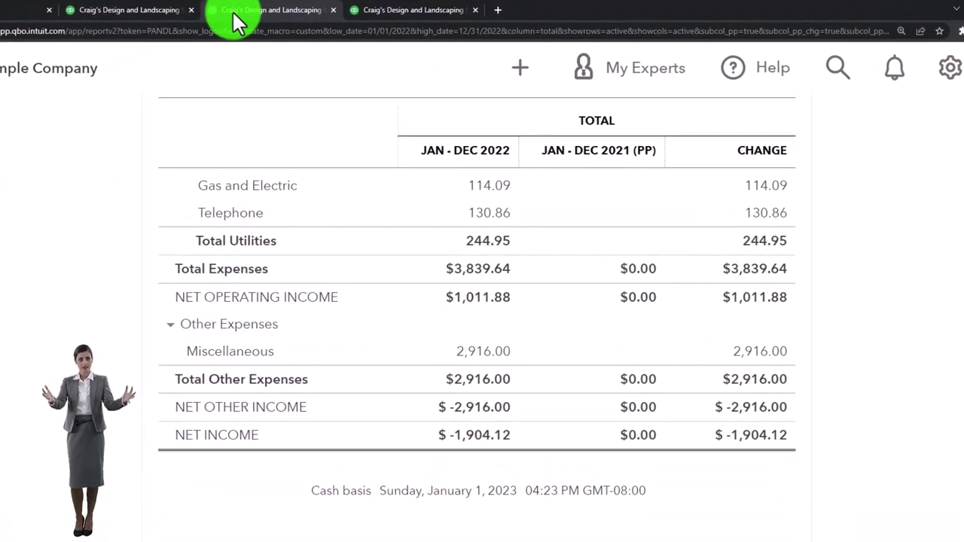
# Show the + New menu of transaction types like bills, expenses and checks, zoomed to fit
pyautogui.scroll(8, 431, 293)
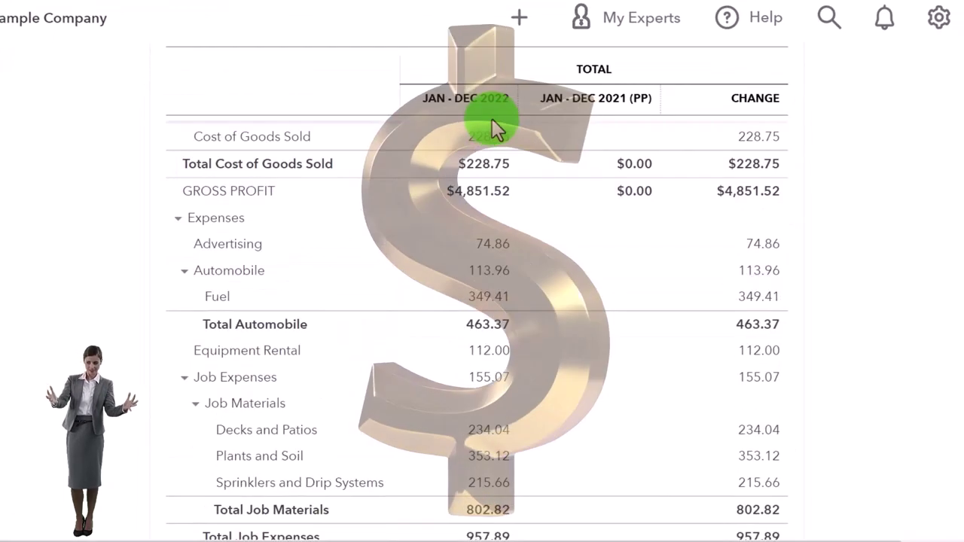
pyautogui.scroll(3, 495, 115)
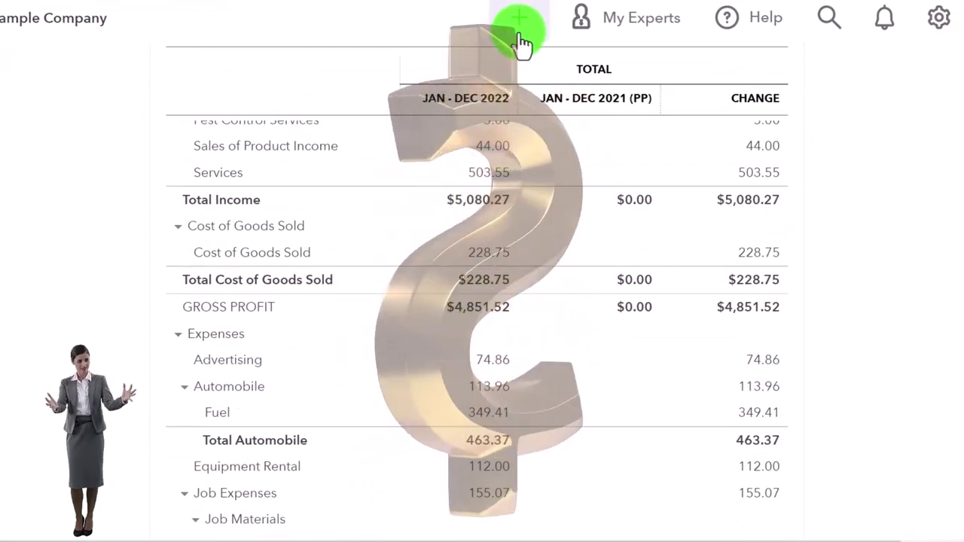
pyautogui.click(519, 34)
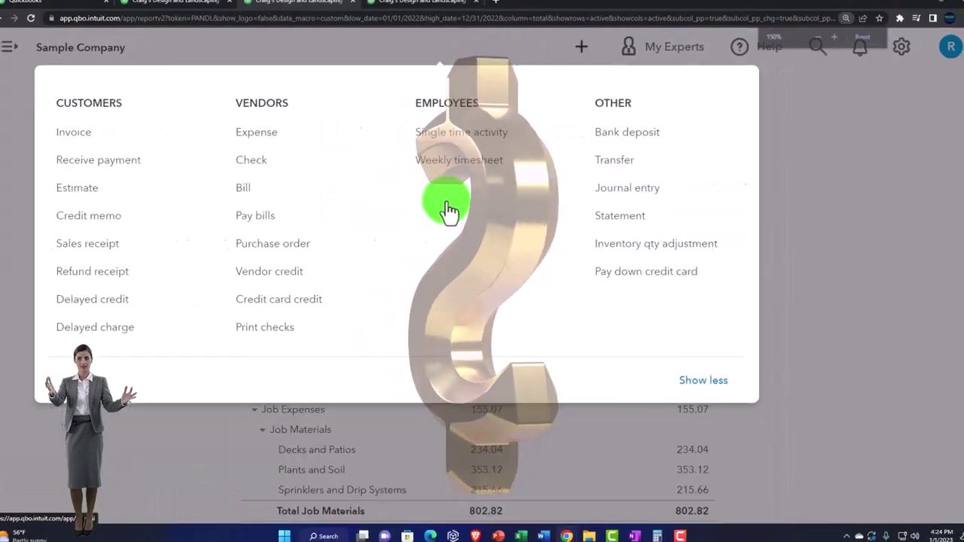
pyautogui.hotkey('ctrl', '+')
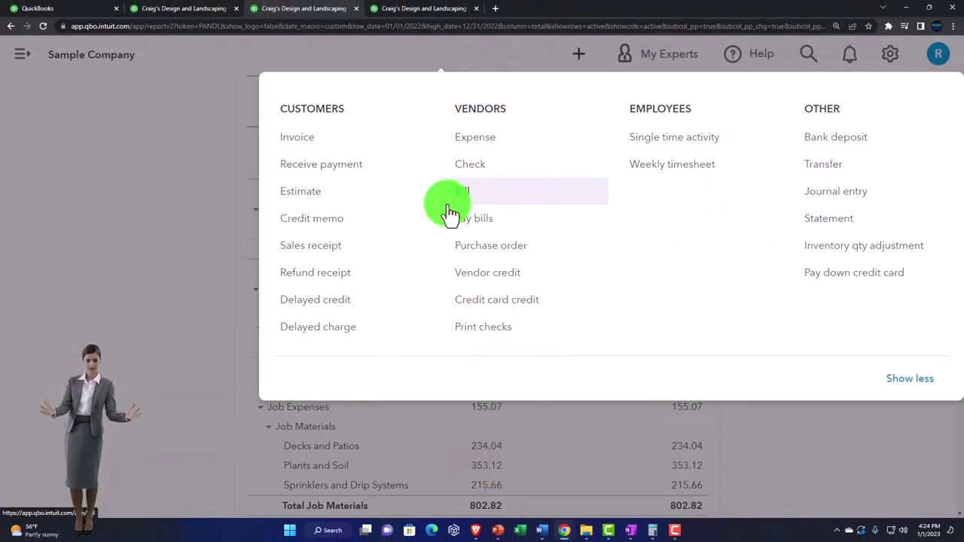
pyautogui.click(447, 203)
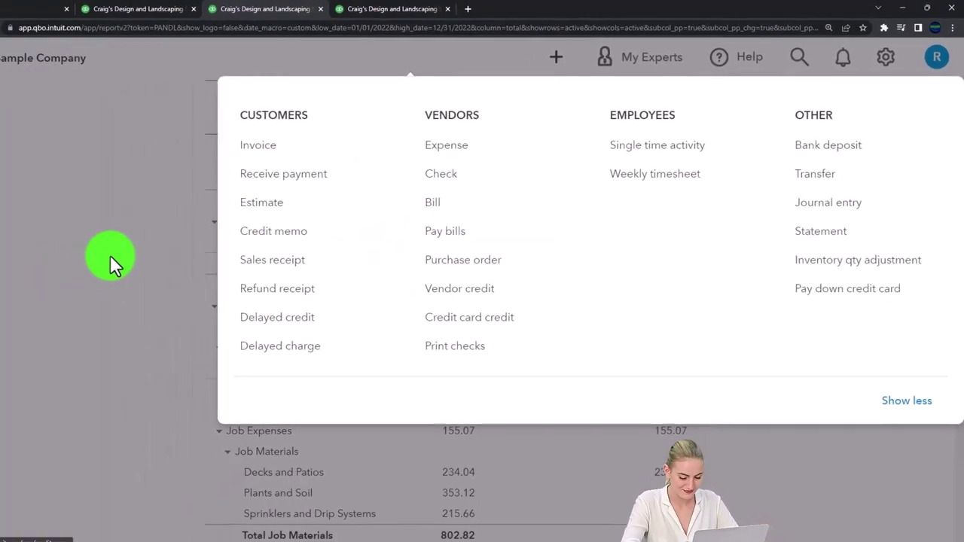
# Dismiss the + New menu to reveal the Profit and Loss with gross profit $4,851.52
pyautogui.click(10, 290)
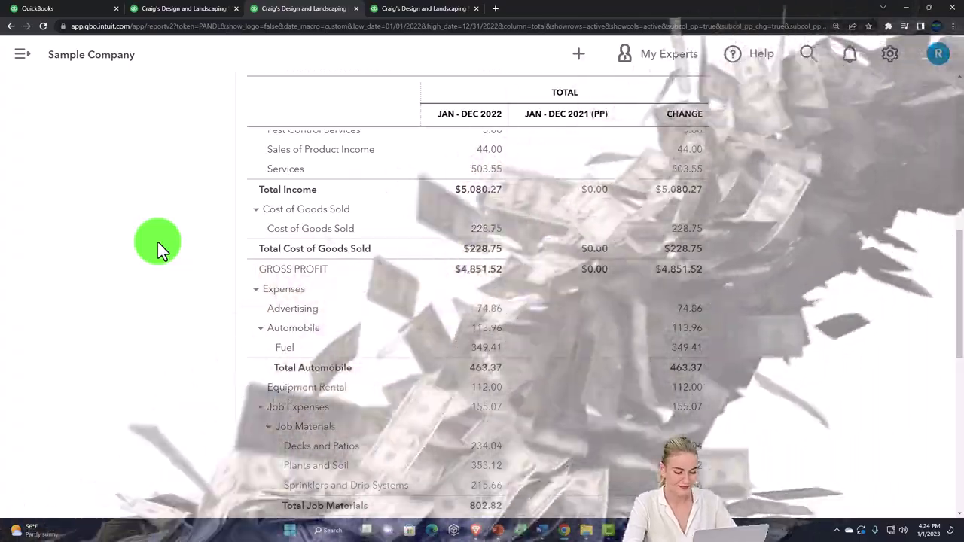